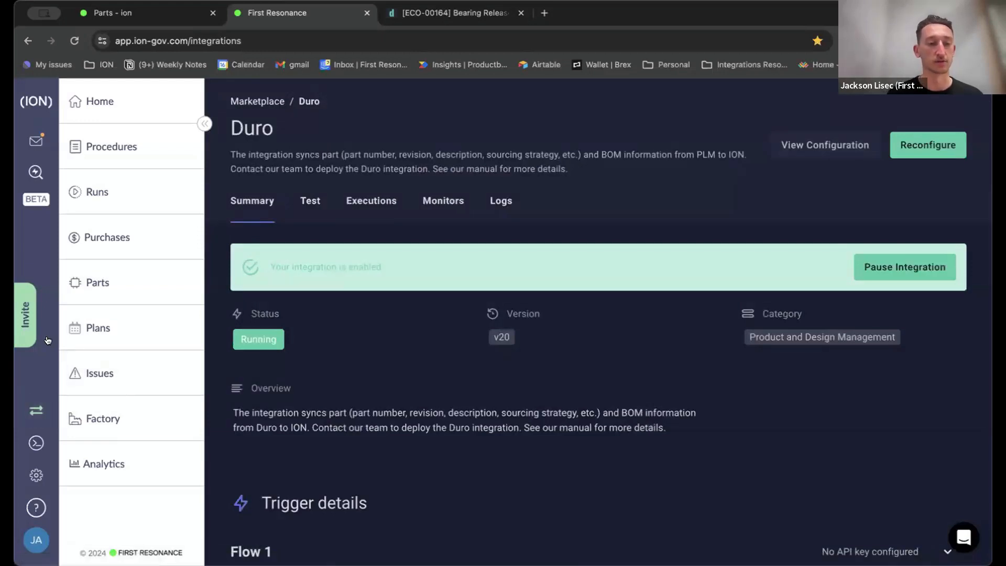
Open the integrations Marketplace, search for "duro", and open the Duro integration.
{"action": "left_click", "coordinate": [30, 408]}
{"action": "left_click", "coordinate": [32, 415]}
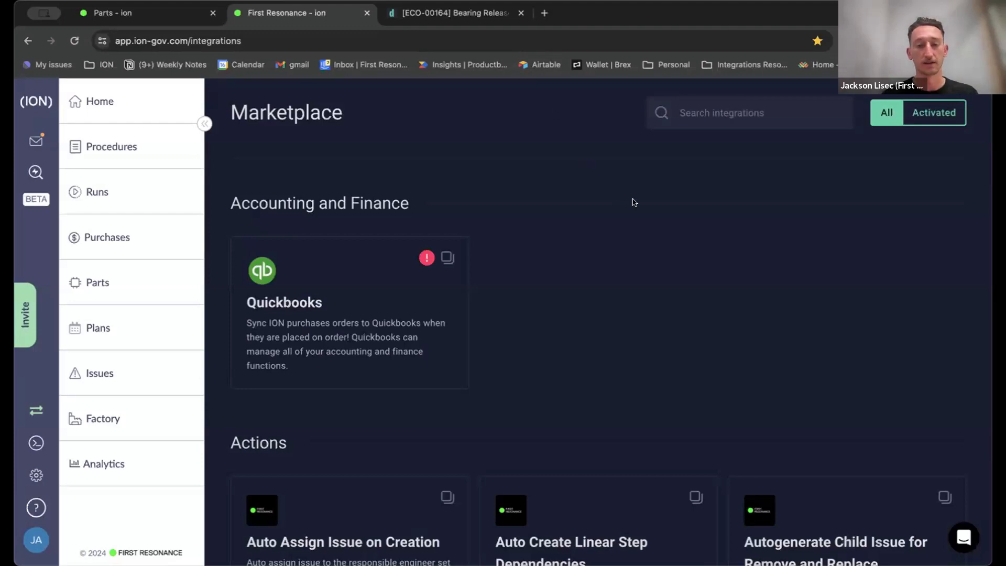
{"action": "scroll", "coordinate": [631, 204], "scroll_direction": "down", "scroll_amount": 1}
{"action": "scroll", "coordinate": [631, 203], "scroll_direction": "up", "scroll_amount": 1}
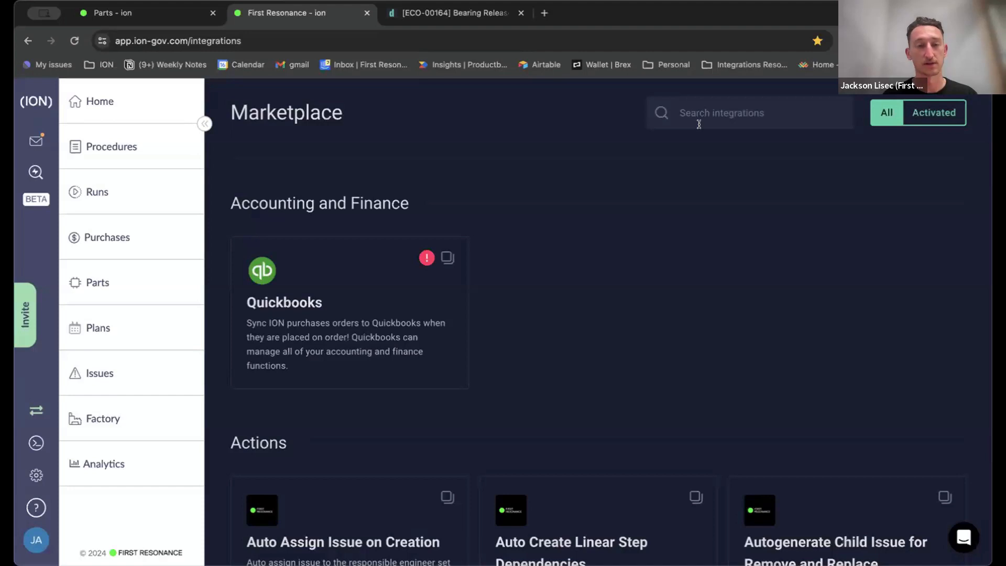
{"action": "left_click", "coordinate": [693, 115]}
{"action": "type", "text": "duro"}
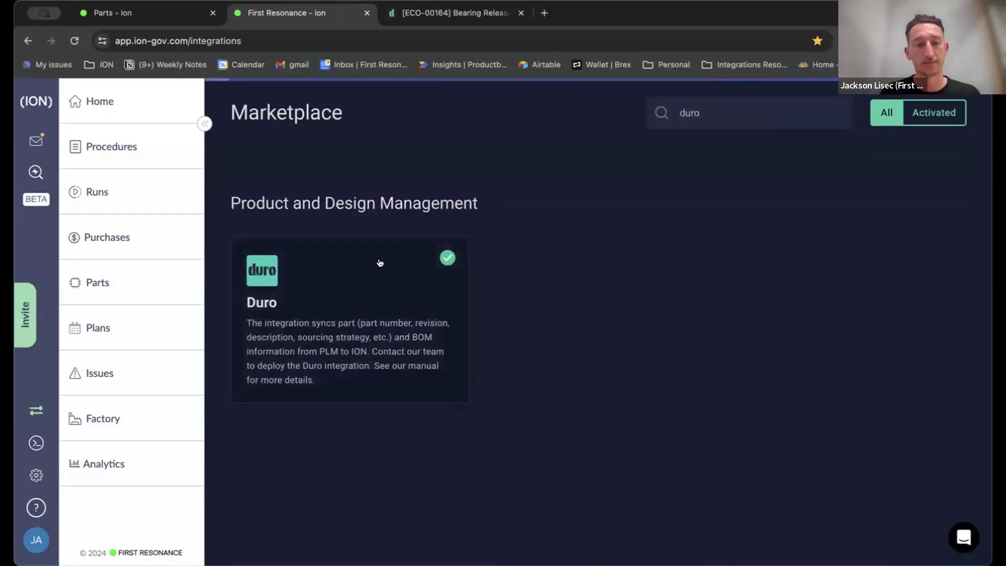
{"action": "left_click", "coordinate": [359, 301]}
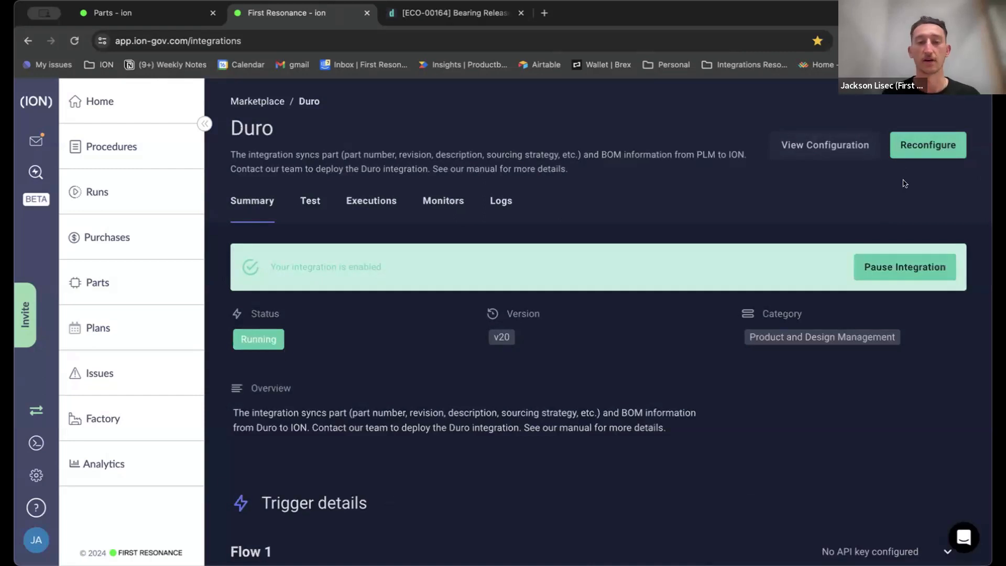
Start reconfiguring the Duro integration, keeping the initial configuration, and advance to the Configuration stage.
{"action": "left_click", "coordinate": [917, 139]}
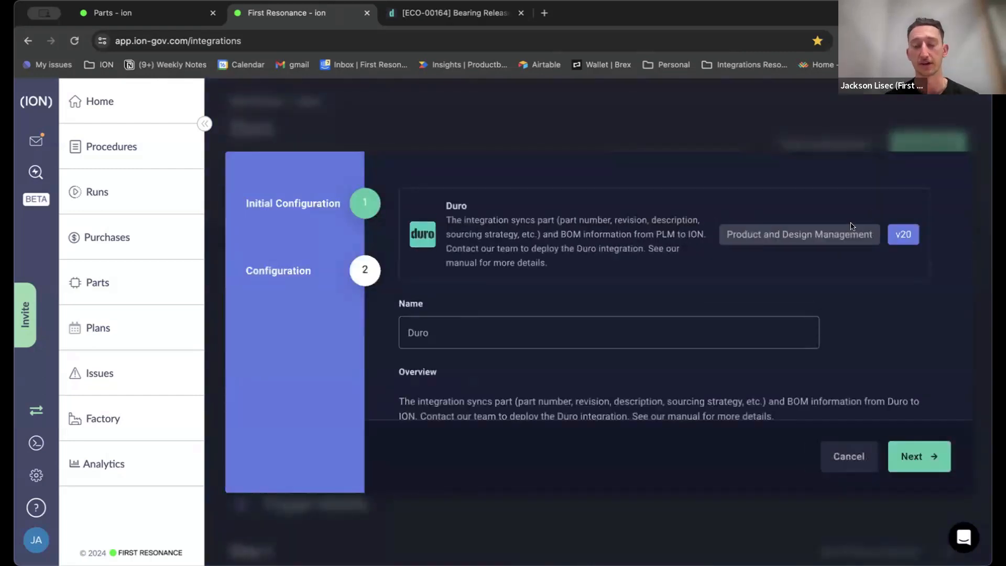
{"action": "scroll", "coordinate": [852, 227], "scroll_direction": "down", "scroll_amount": 2}
{"action": "scroll", "coordinate": [852, 226], "scroll_direction": "down", "scroll_amount": 1}
{"action": "scroll", "coordinate": [852, 226], "scroll_direction": "up", "scroll_amount": 3}
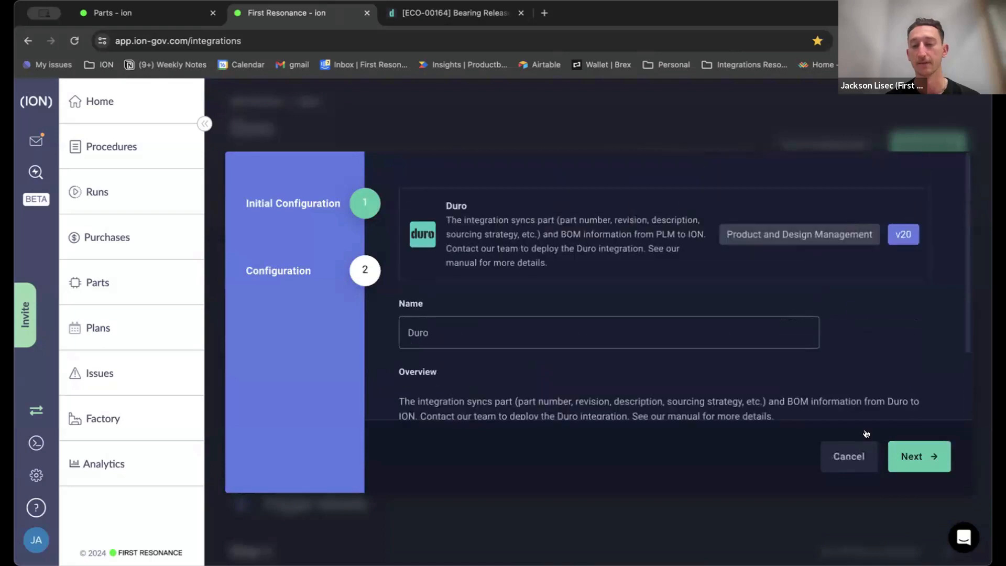
{"action": "scroll", "coordinate": [834, 346], "scroll_direction": "down", "scroll_amount": 1}
{"action": "scroll", "coordinate": [834, 346], "scroll_direction": "down", "scroll_amount": 1}
{"action": "left_click", "coordinate": [898, 456]}
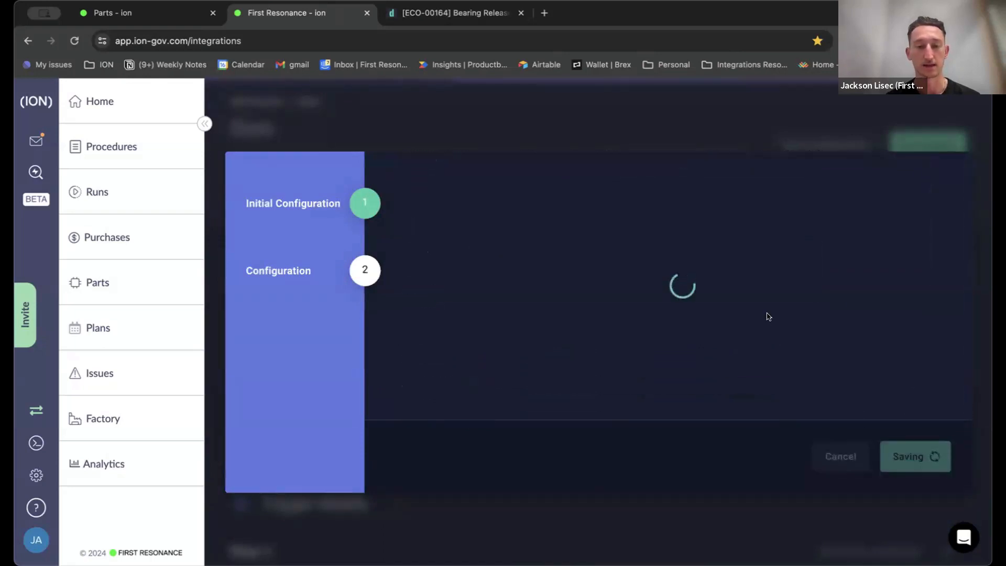
{"action": "scroll", "coordinate": [767, 310], "scroll_direction": "up", "scroll_amount": 15}
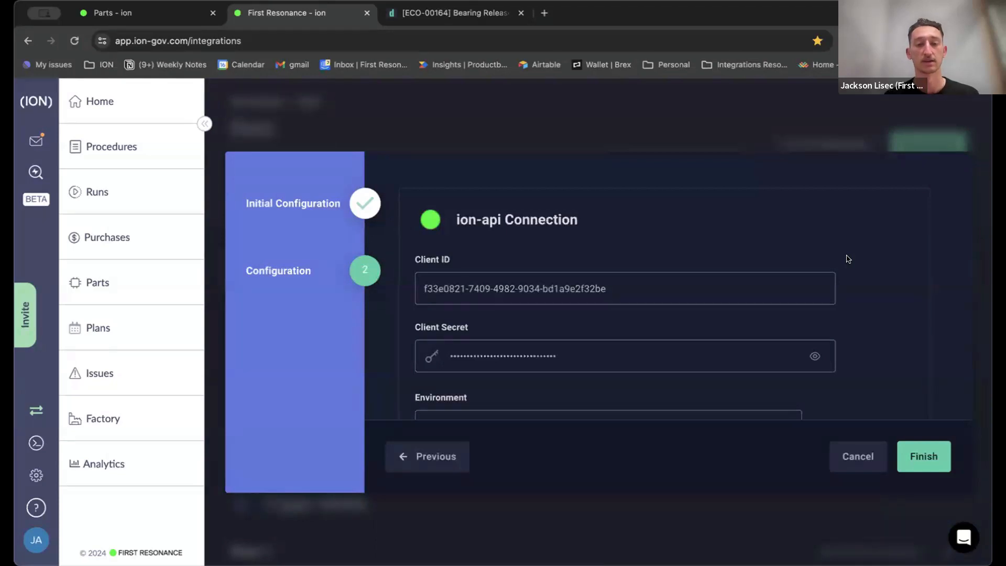
Examine the ion-api Connection credentials and copy the client ID.
{"action": "scroll", "coordinate": [848, 259], "scroll_direction": "down", "scroll_amount": 1}
{"action": "left_click", "coordinate": [618, 263]}
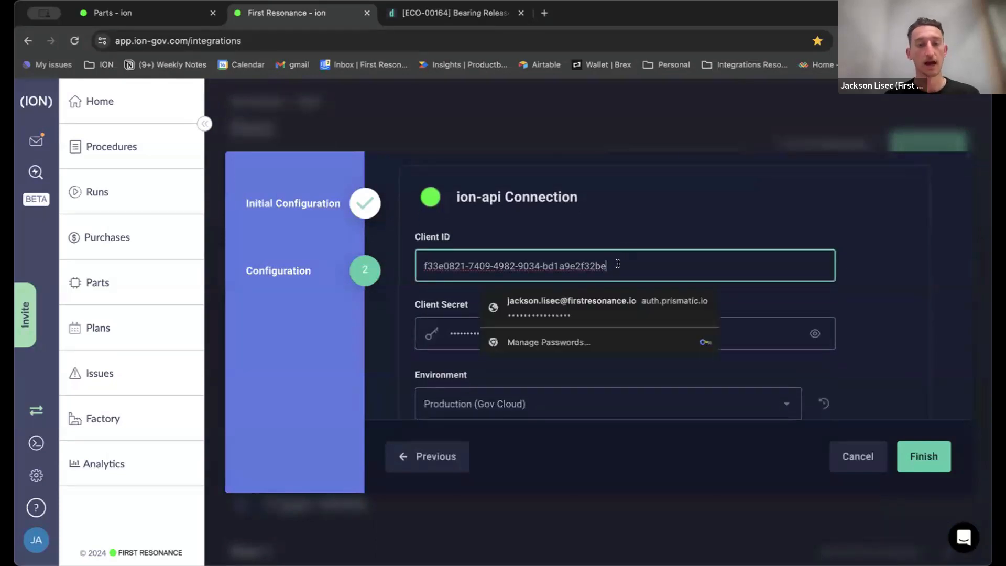
{"action": "triple_click", "coordinate": [618, 263]}
{"action": "key", "text": "super+c"}
{"action": "left_click", "coordinate": [631, 222]}
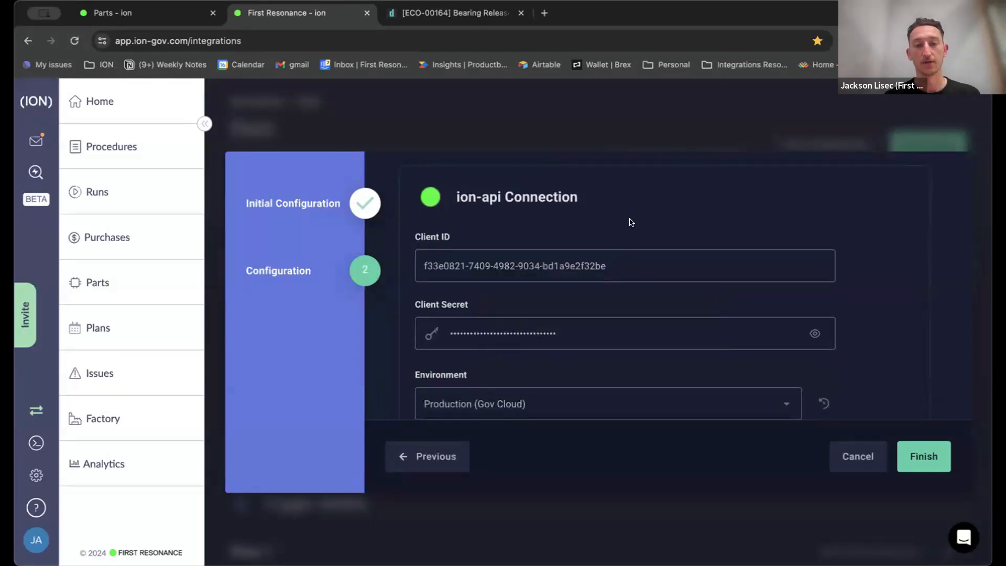
{"action": "scroll", "coordinate": [631, 222], "scroll_direction": "down", "scroll_amount": 1}
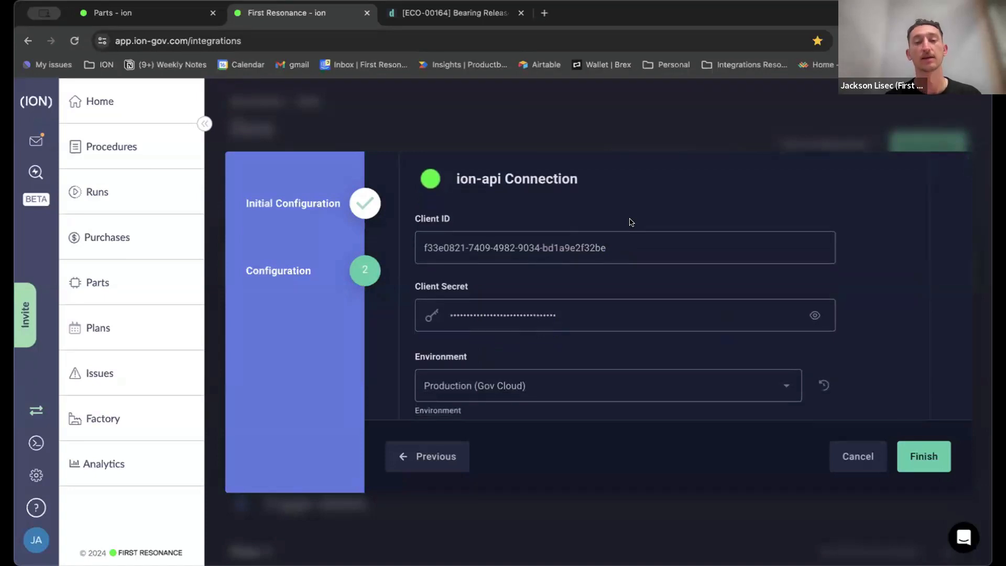
Open the GraphQL API in a separate tab and load the CreateAPIKey mutation from the query history.
{"action": "left_click", "coordinate": [36, 443]}
{"action": "left_click", "coordinate": [433, 13]}
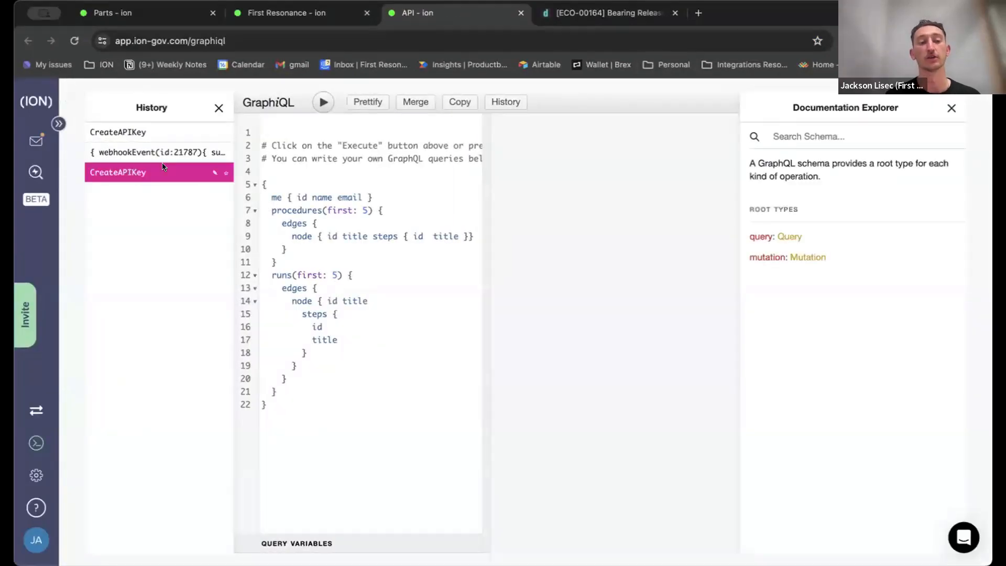
{"action": "left_click", "coordinate": [118, 132]}
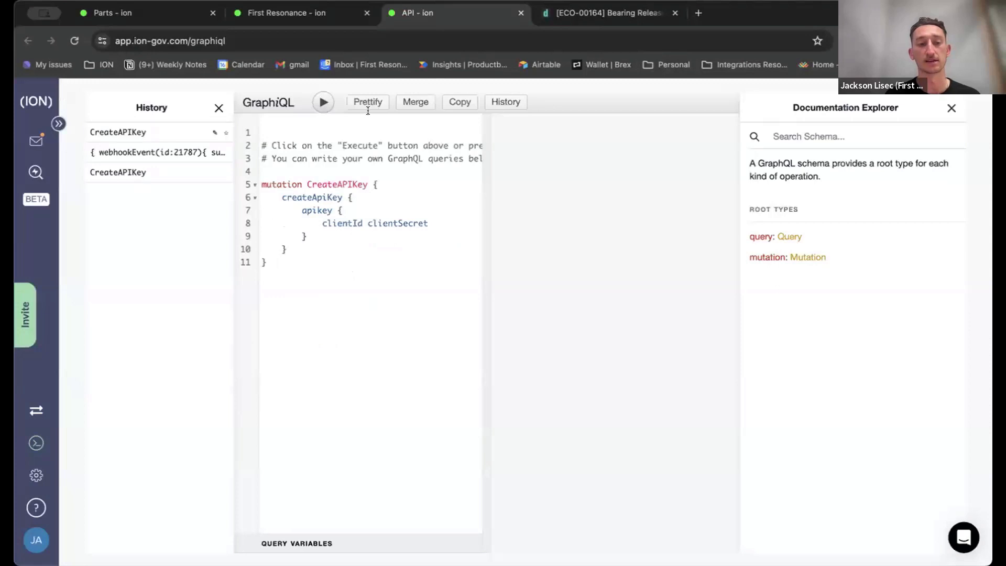
Return to the Duro integration configuration and review the ion-api Connection credentials, Environment and Duro API Key fields.
{"action": "left_click", "coordinate": [317, 14]}
{"action": "scroll", "coordinate": [598, 257], "scroll_direction": "up", "scroll_amount": 1}
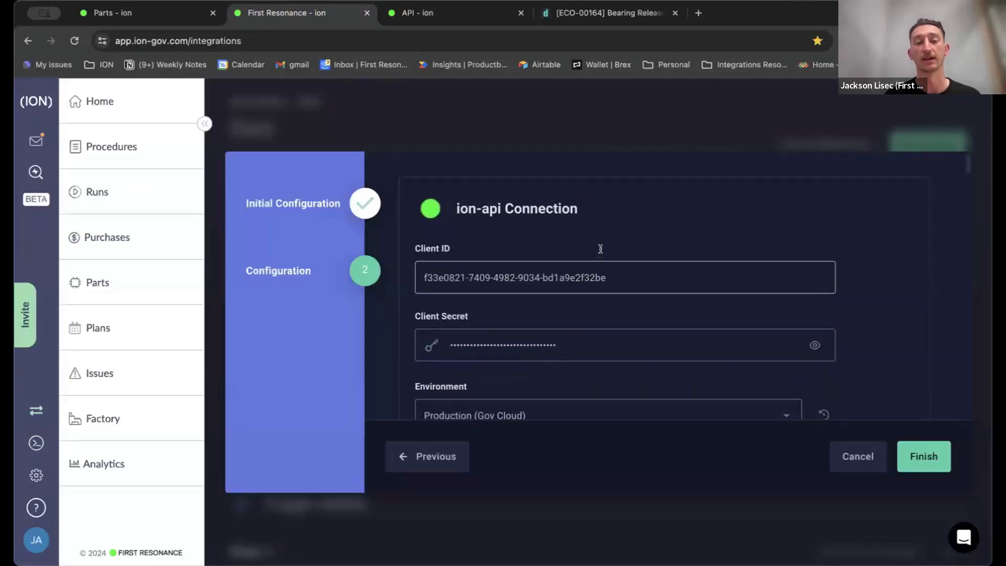
{"action": "left_click", "coordinate": [589, 287]}
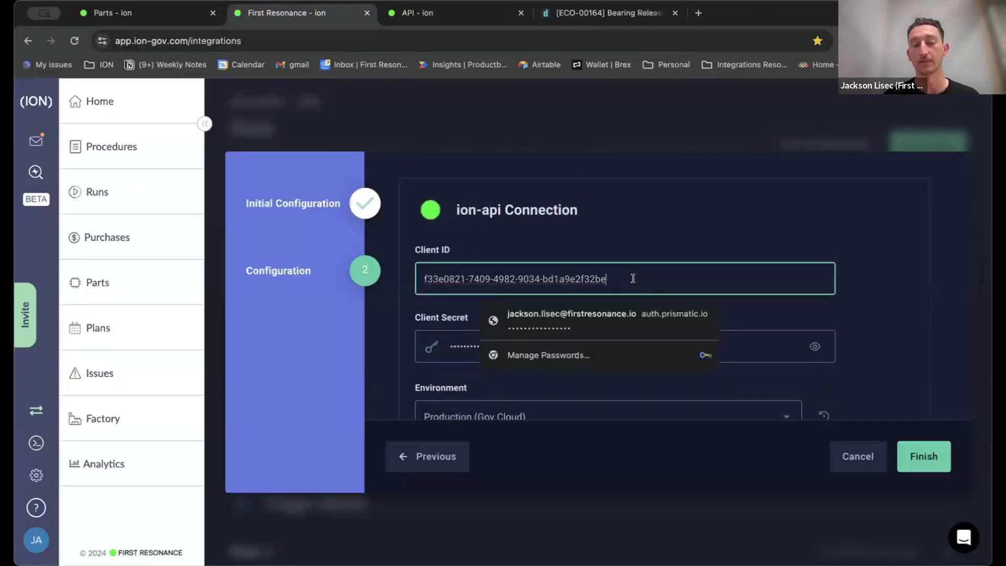
{"action": "left_click", "coordinate": [629, 226]}
{"action": "scroll", "coordinate": [576, 262], "scroll_direction": "down", "scroll_amount": 3}
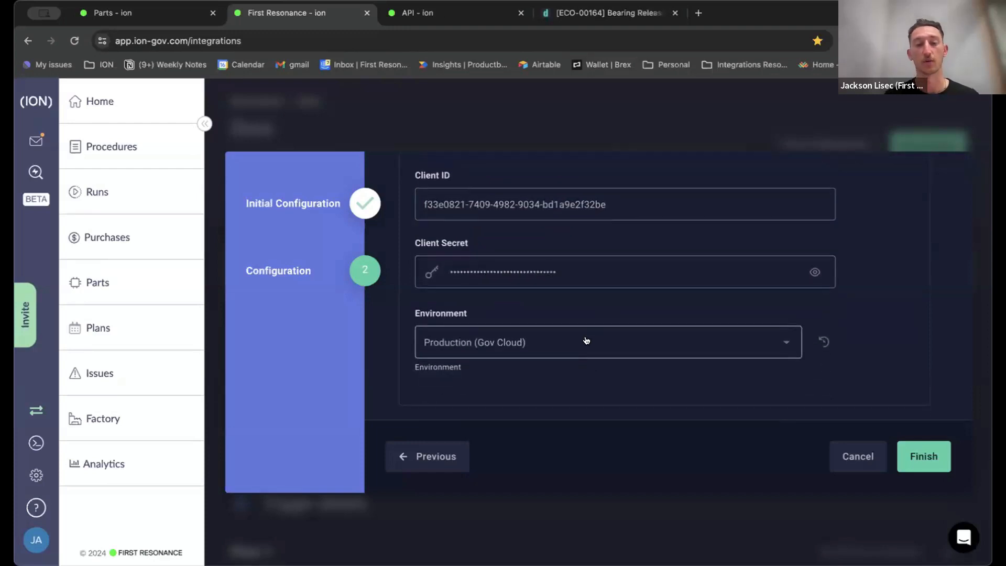
{"action": "scroll", "coordinate": [586, 341], "scroll_direction": "down", "scroll_amount": 5}
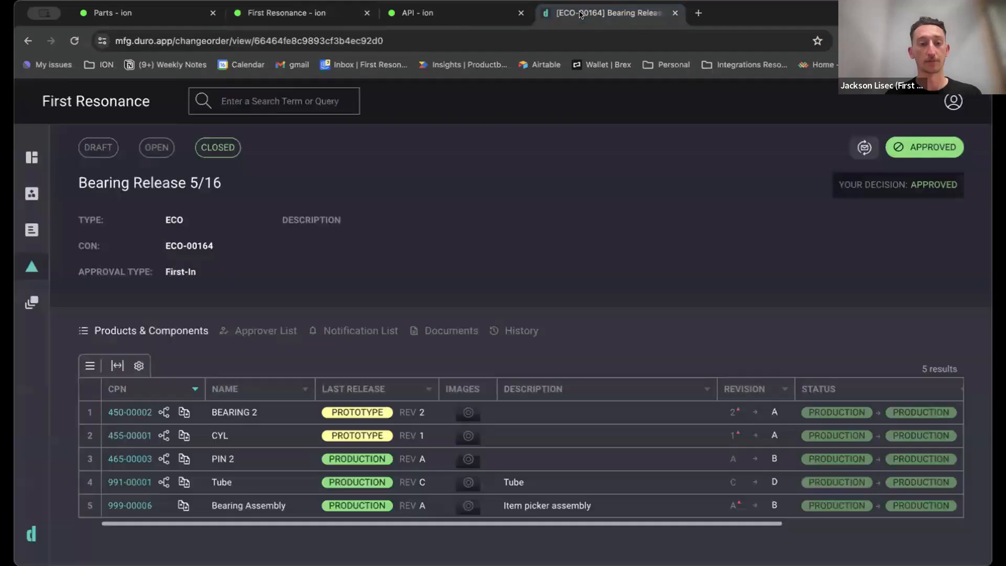
Switch to Duro and generate the API key from the Integrations section of the account settings.
{"action": "left_click", "coordinate": [580, 14]}
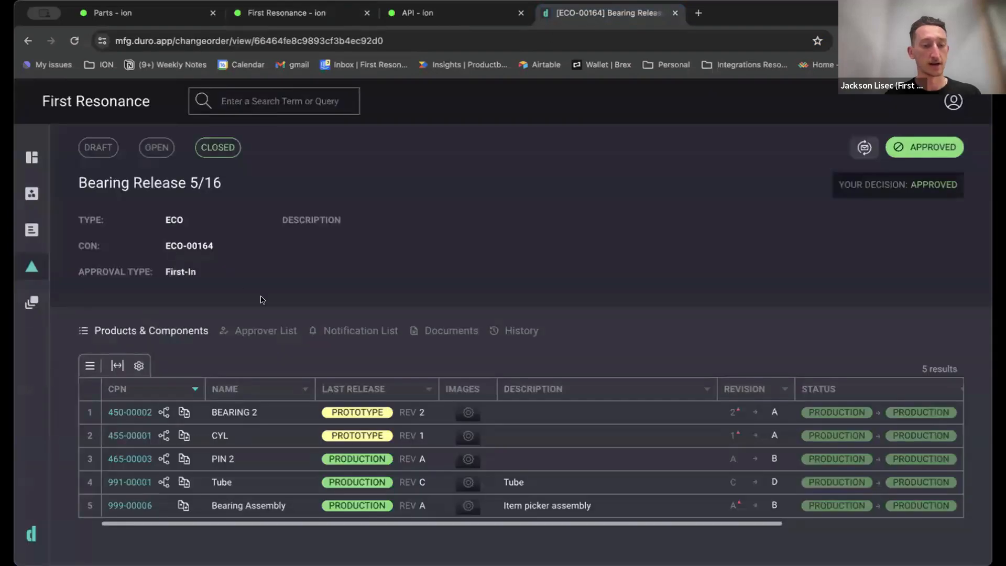
{"action": "left_click", "coordinate": [951, 101]}
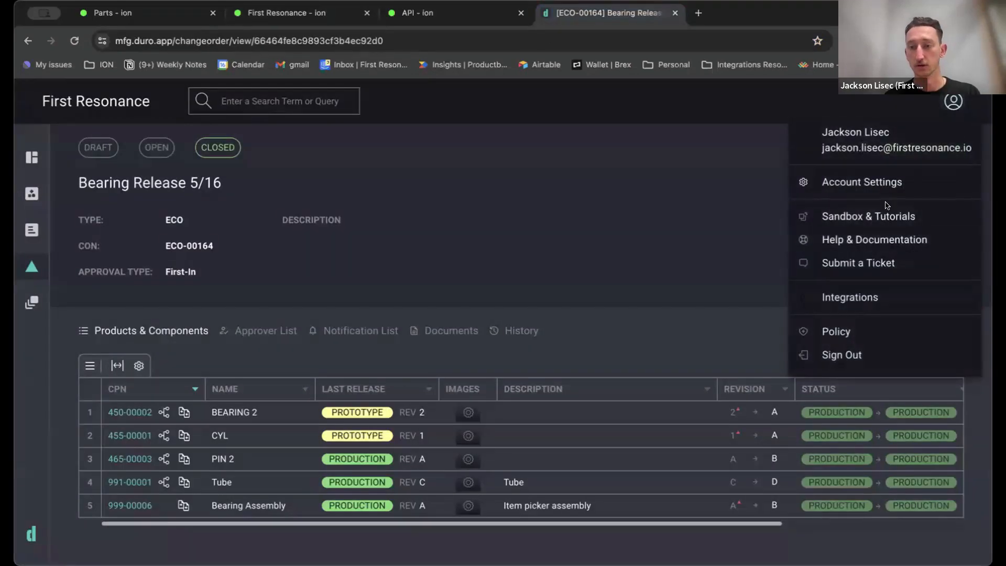
{"action": "left_click", "coordinate": [873, 187]}
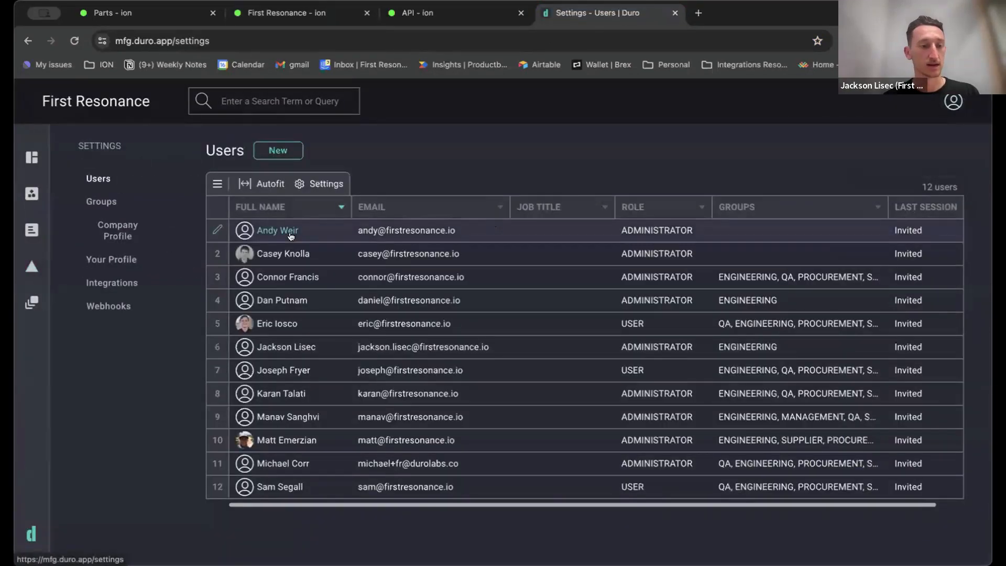
{"action": "left_click", "coordinate": [112, 283]}
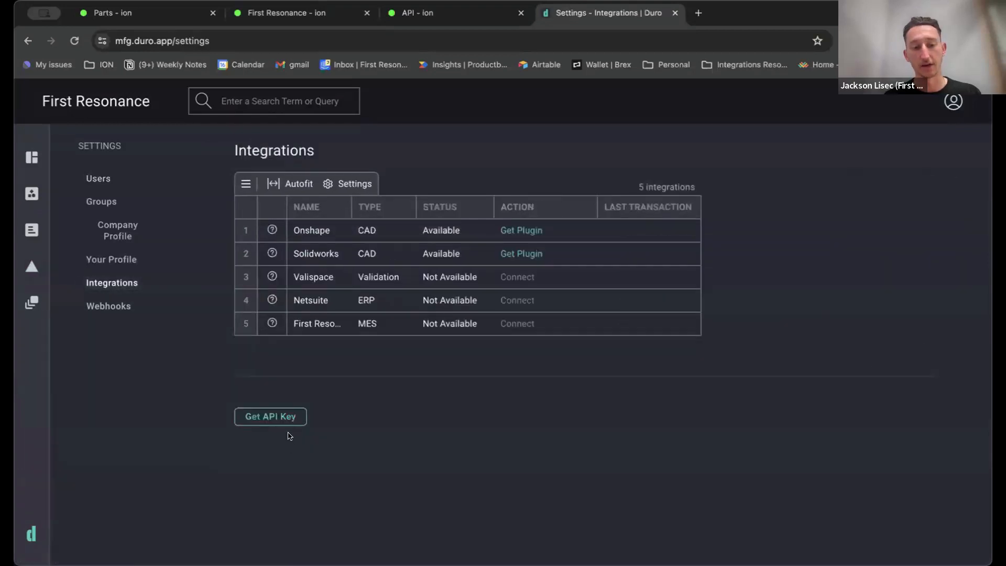
{"action": "left_click", "coordinate": [271, 416]}
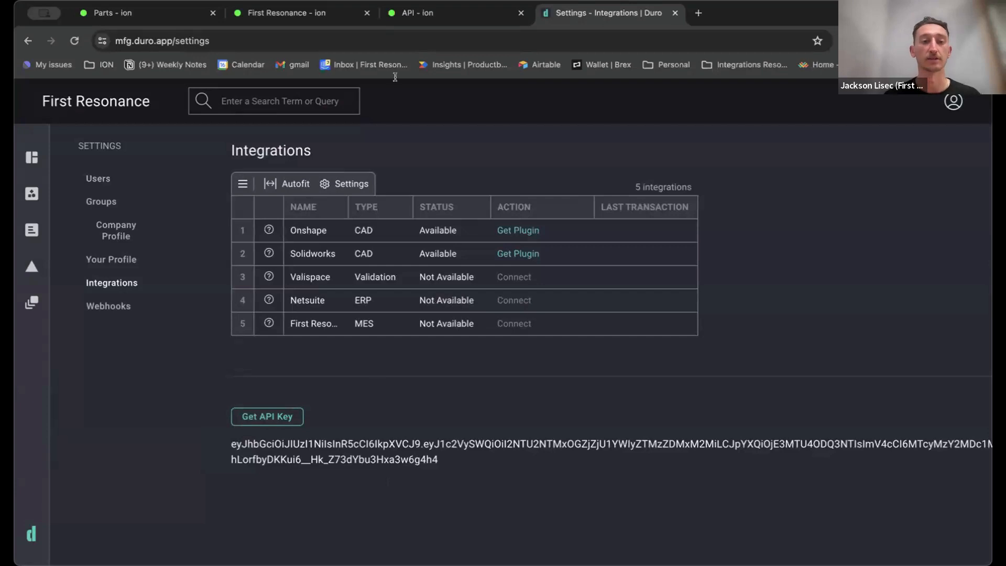
Switch back to the ION integration configuration and examine the Duro API Key field.
{"action": "left_click", "coordinate": [286, 13]}
{"action": "scroll", "coordinate": [452, 191], "scroll_direction": "down", "scroll_amount": 1}
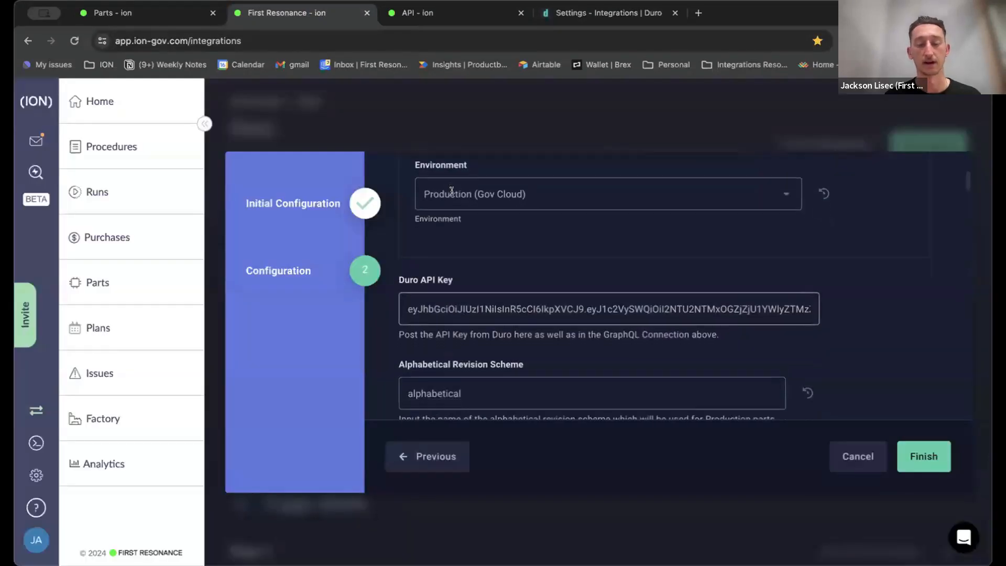
{"action": "scroll", "coordinate": [450, 192], "scroll_direction": "down", "scroll_amount": 1}
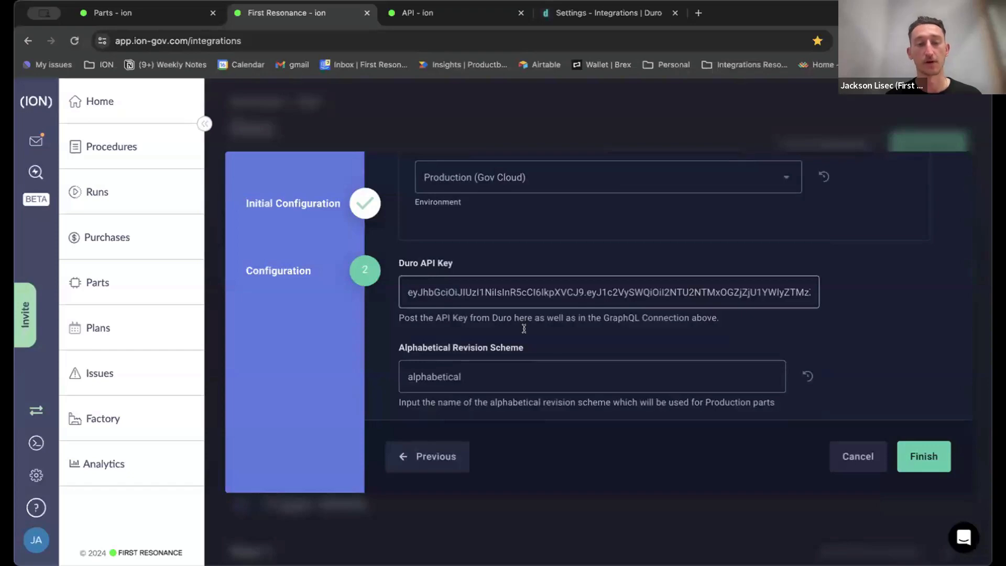
View the webhooks list in the Duro settings, and return to the ION integration configuration.
{"action": "left_click", "coordinate": [608, 12]}
{"action": "left_click", "coordinate": [126, 308]}
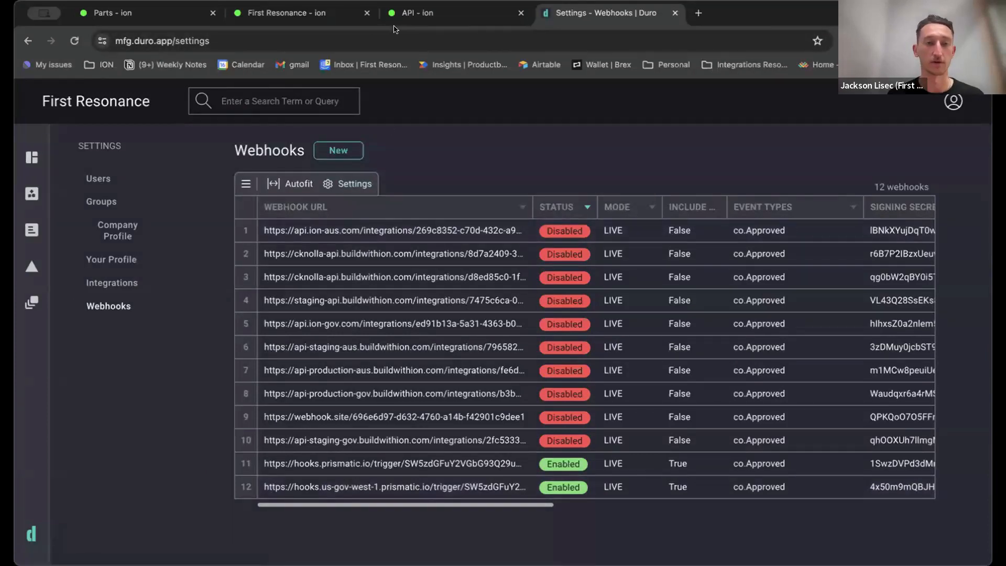
{"action": "left_click", "coordinate": [306, 13]}
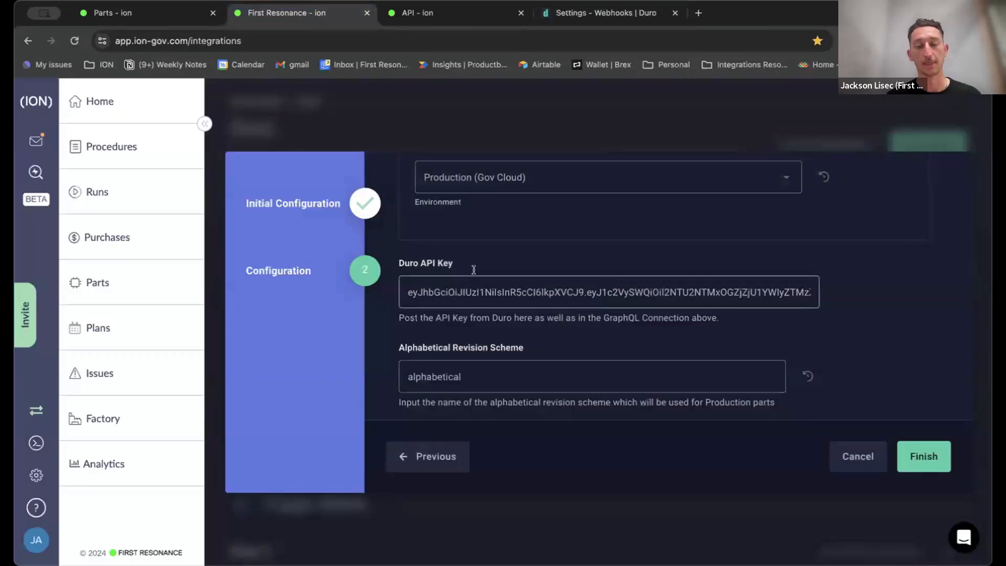
Review the alphabetical and numeric revision schemes and the first entries of the Data Map for ION Native Attributes.
{"action": "scroll", "coordinate": [473, 269], "scroll_direction": "down", "scroll_amount": 3}
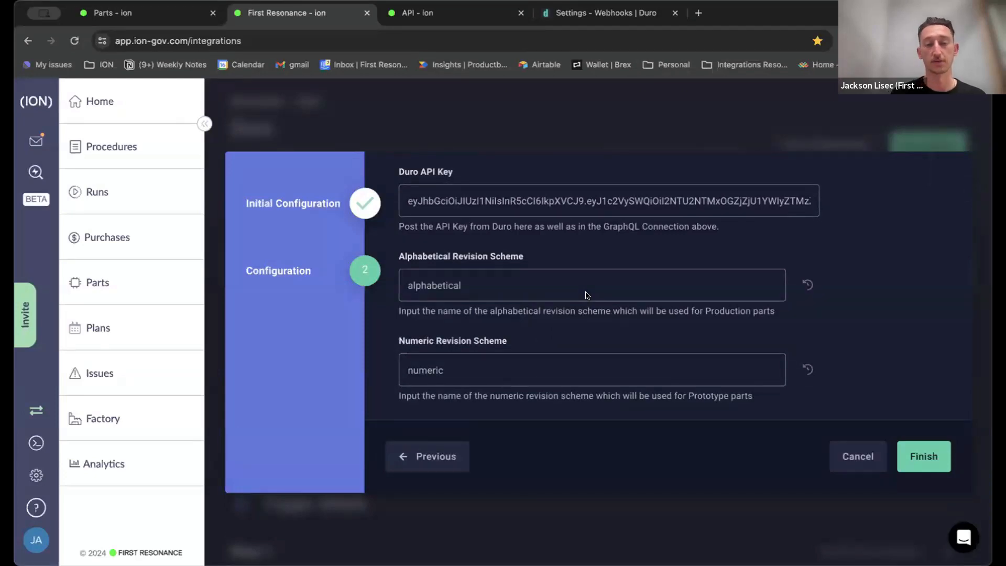
{"action": "scroll", "coordinate": [586, 295], "scroll_direction": "down", "scroll_amount": 3}
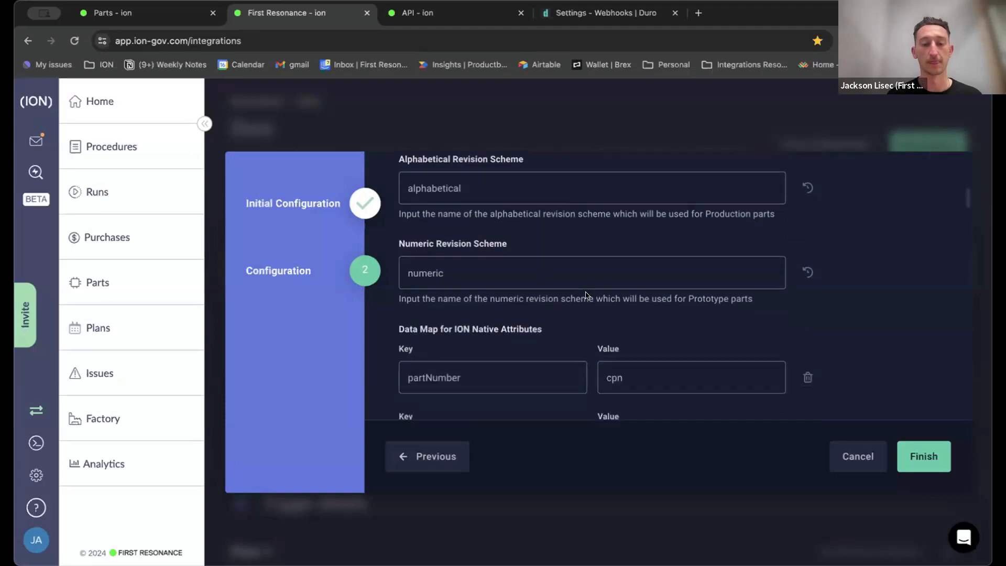
{"action": "scroll", "coordinate": [639, 253], "scroll_direction": "down", "scroll_amount": 2}
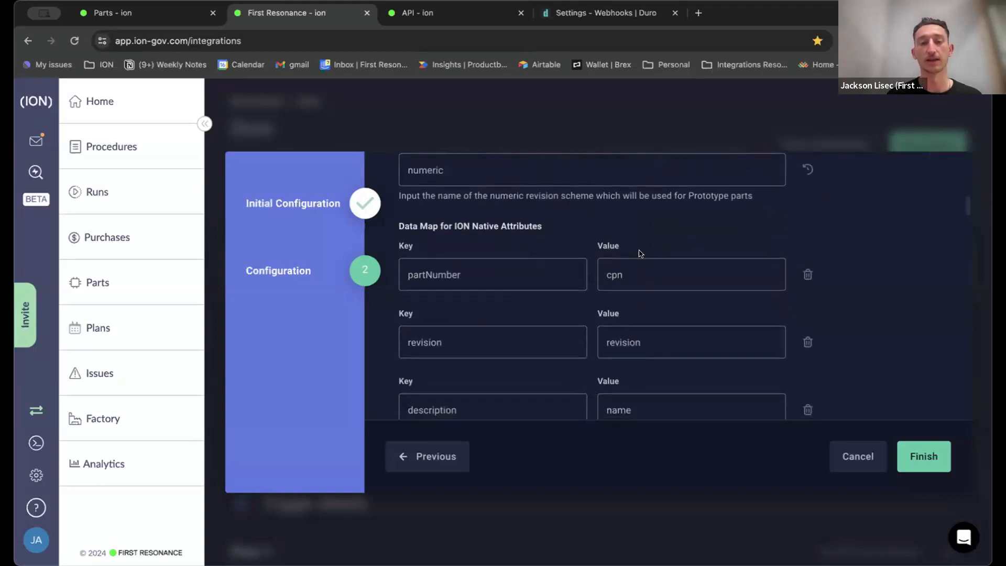
{"action": "scroll", "coordinate": [641, 205], "scroll_direction": "down", "scroll_amount": 1}
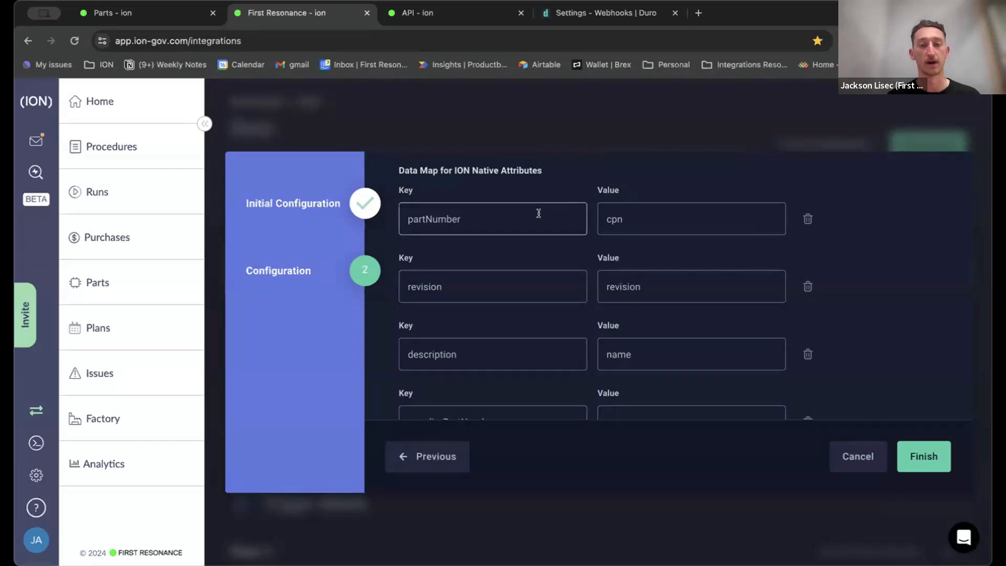
Open the Duro dashboard in a separate tab and examine the CPN field on the product cards.
{"action": "left_click", "coordinate": [602, 13]}
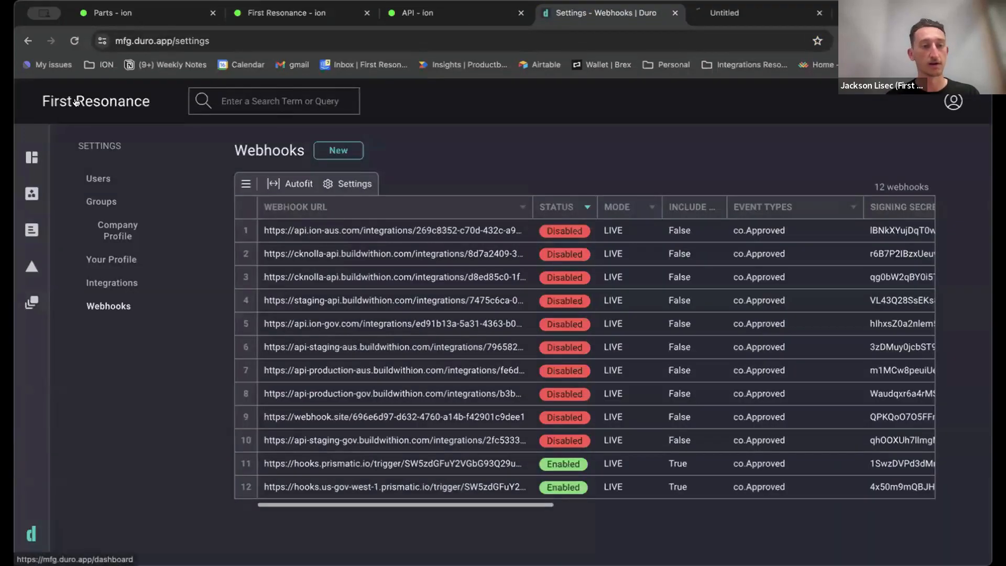
{"action": "left_click", "coordinate": [714, 14]}
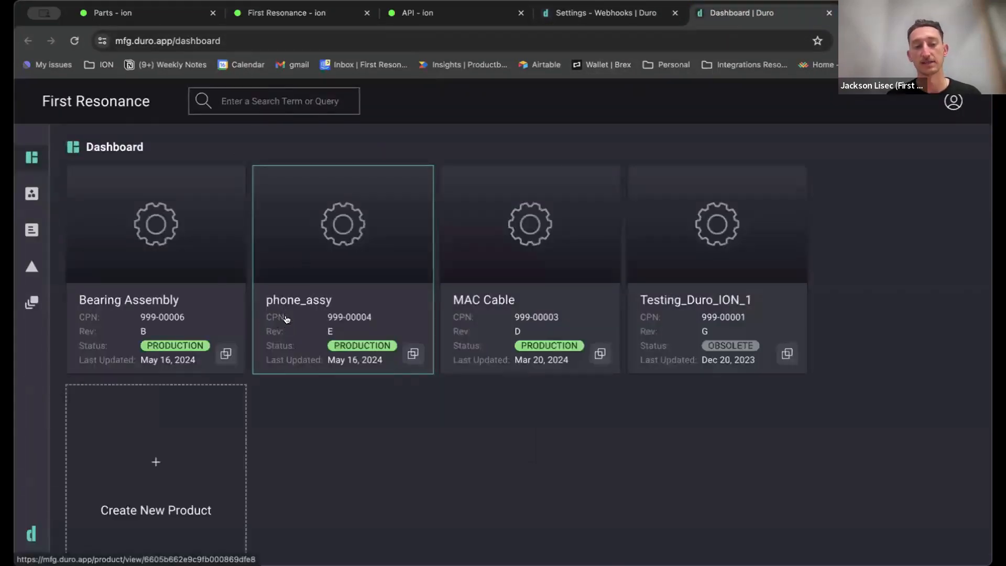
{"action": "left_click", "coordinate": [603, 15]}
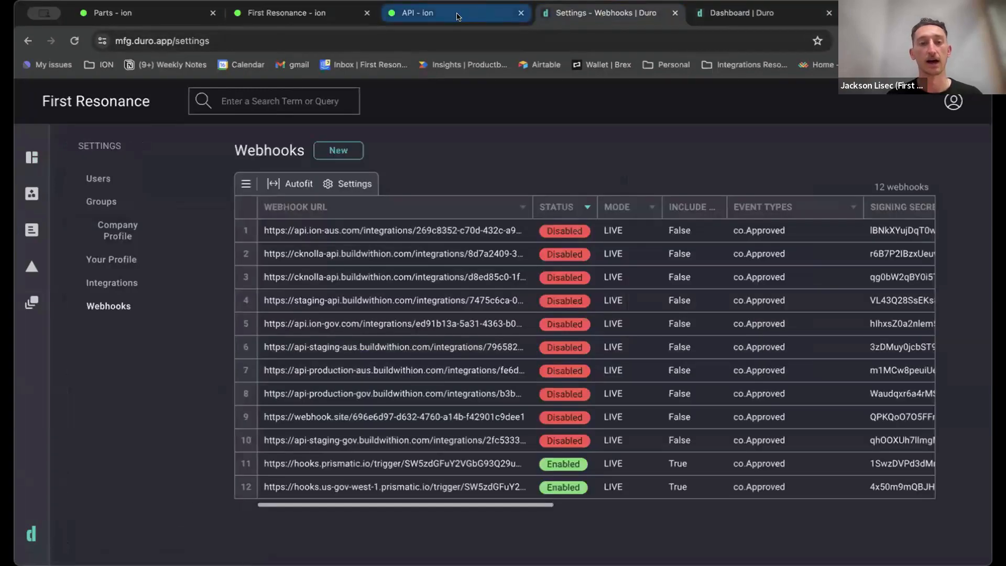
Return to the ION integration configuration and review the key-value pairs in the Data Map for ION Native Attributes.
{"action": "left_click", "coordinate": [309, 17]}
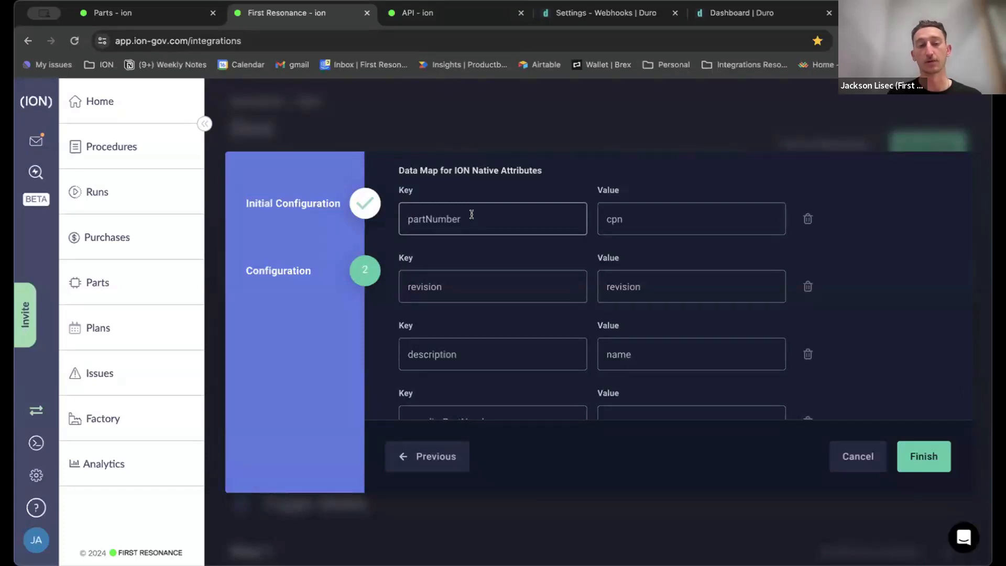
{"action": "scroll", "coordinate": [471, 214], "scroll_direction": "down", "scroll_amount": 3}
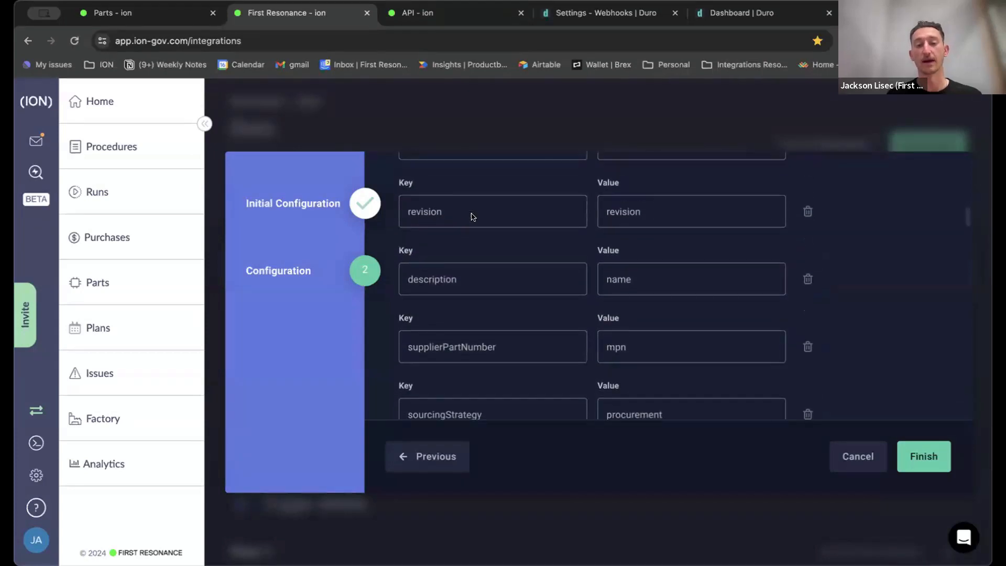
{"action": "scroll", "coordinate": [472, 216], "scroll_direction": "up", "scroll_amount": 2}
{"action": "scroll", "coordinate": [471, 216], "scroll_direction": "down", "scroll_amount": 9}
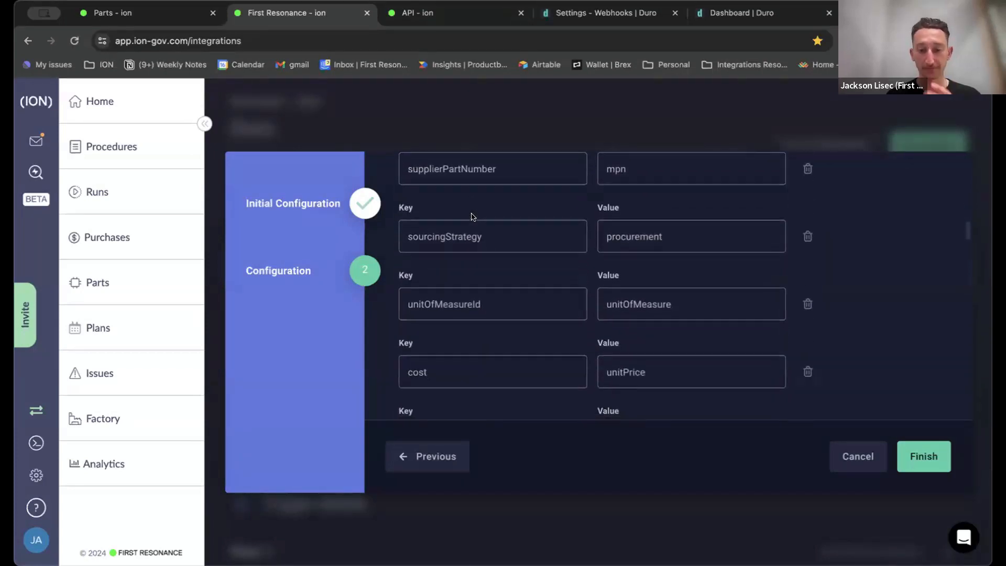
{"action": "scroll", "coordinate": [473, 216], "scroll_direction": "down", "scroll_amount": 8}
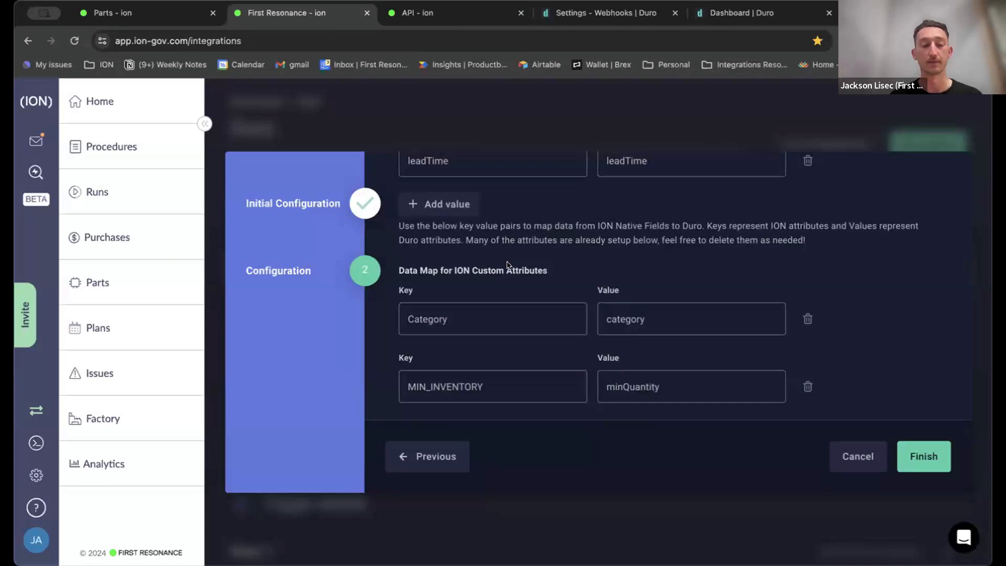
Examine the Category, MIN_INVENTORY and Mass (g) entries in the Data Map for ION Custom Attributes.
{"action": "scroll", "coordinate": [507, 265], "scroll_direction": "down", "scroll_amount": 1}
{"action": "scroll", "coordinate": [506, 265], "scroll_direction": "down", "scroll_amount": 2}
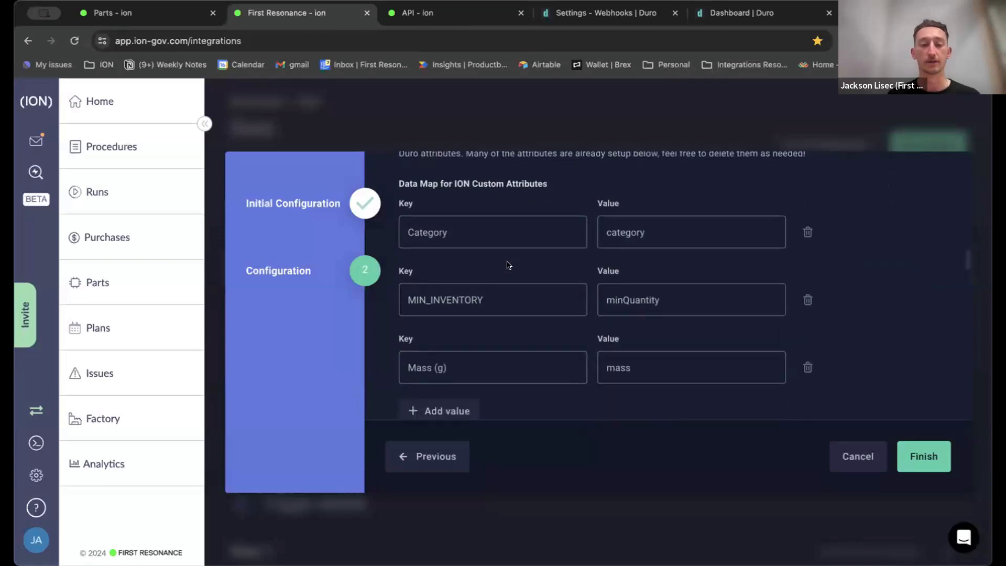
{"action": "left_click_drag", "start_coordinate": [447, 367], "coordinate": [395, 363]}
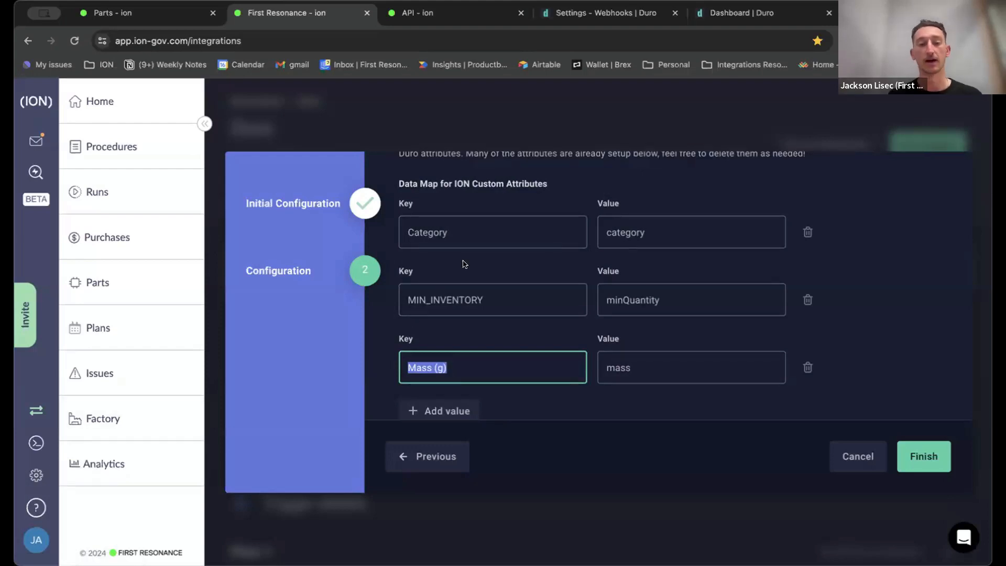
{"action": "left_click", "coordinate": [660, 233]}
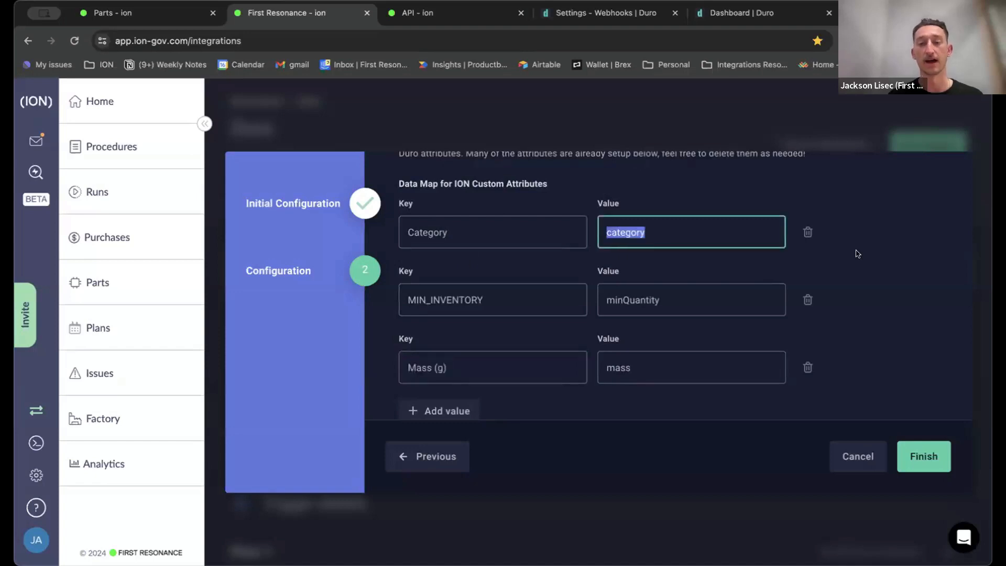
{"action": "left_click", "coordinate": [881, 257]}
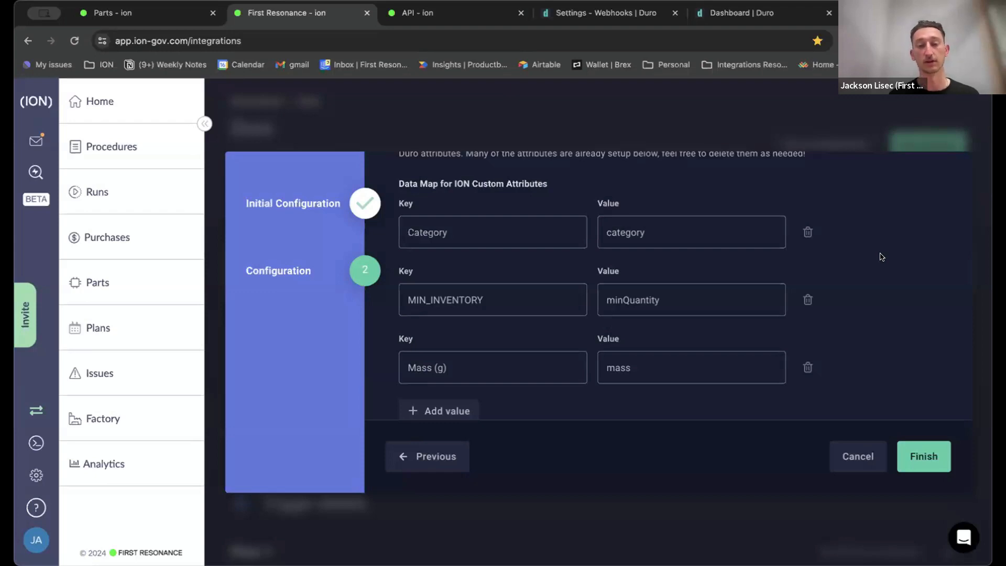
{"action": "scroll", "coordinate": [882, 256], "scroll_direction": "down", "scroll_amount": 1}
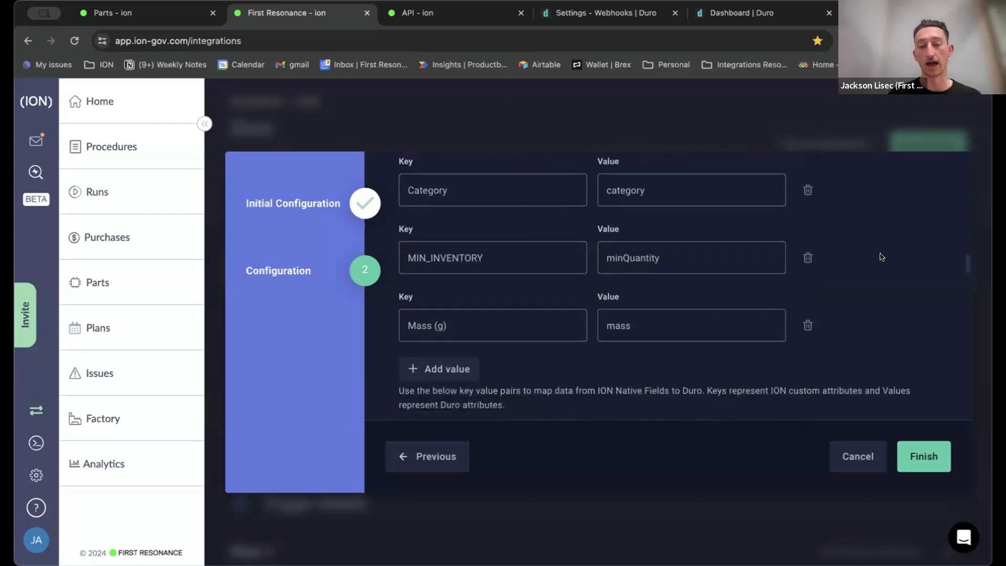
{"action": "left_click", "coordinate": [461, 369]}
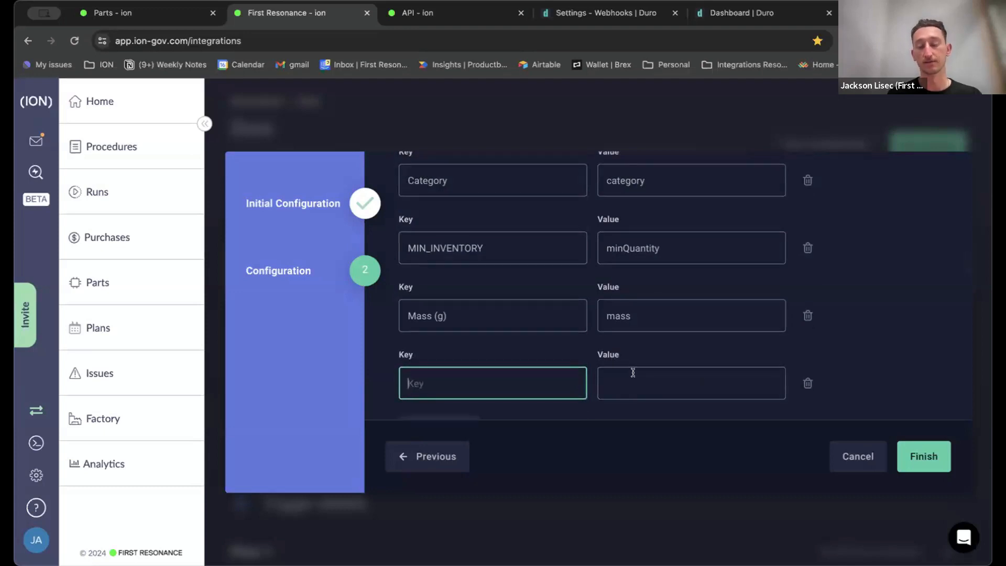
{"action": "left_click", "coordinate": [808, 380]}
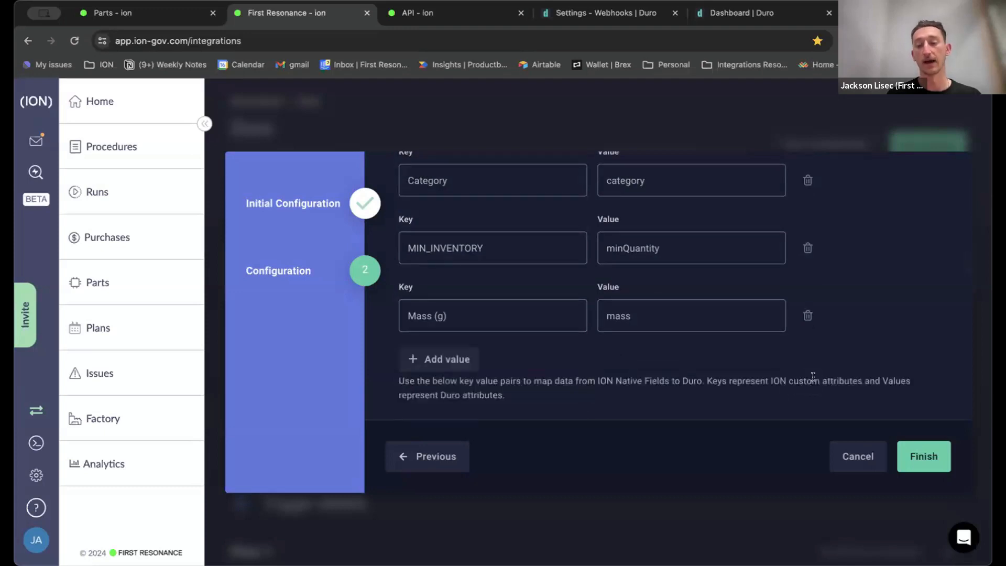
Finish the Duro integration configuration and save it.
{"action": "left_click", "coordinate": [928, 455]}
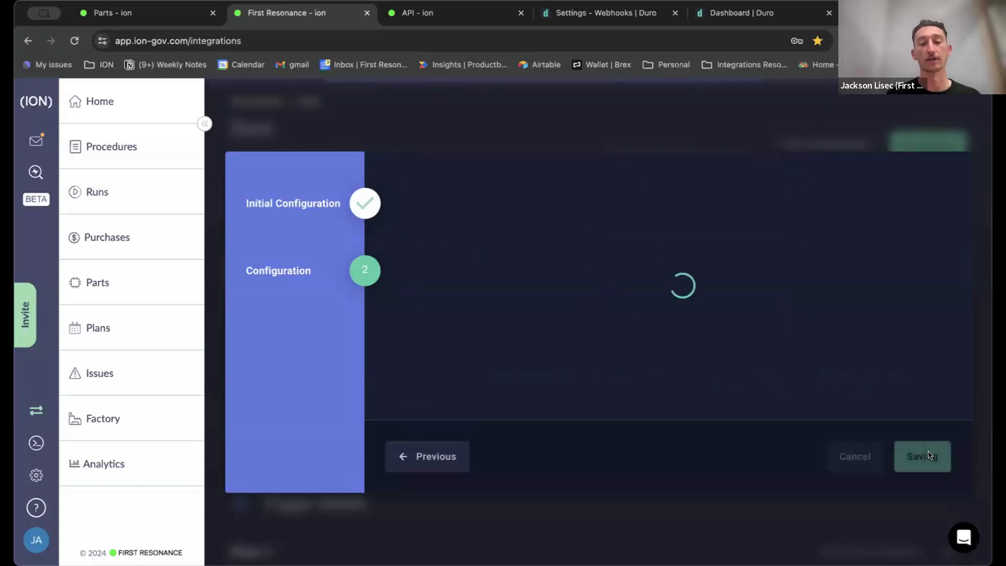